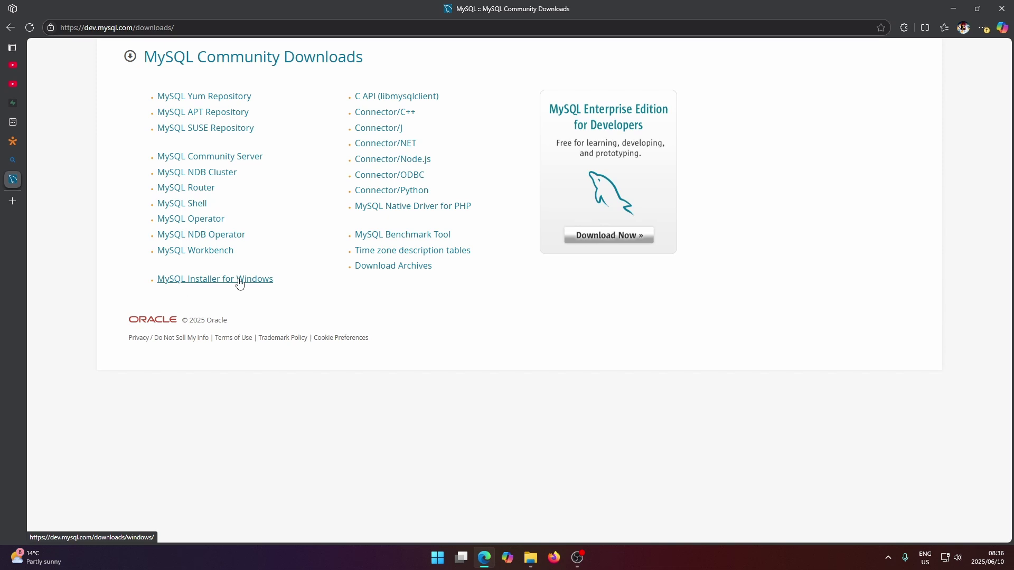
Open the MySQL Installer for Windows download page and check the available version and operating system options
click(239, 284)
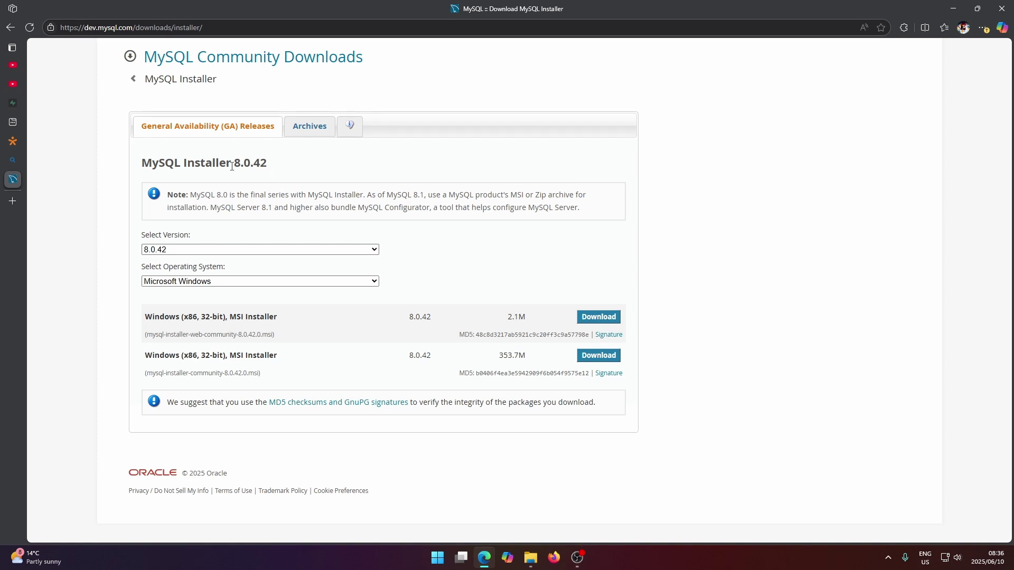
drag(234, 162, 267, 164)
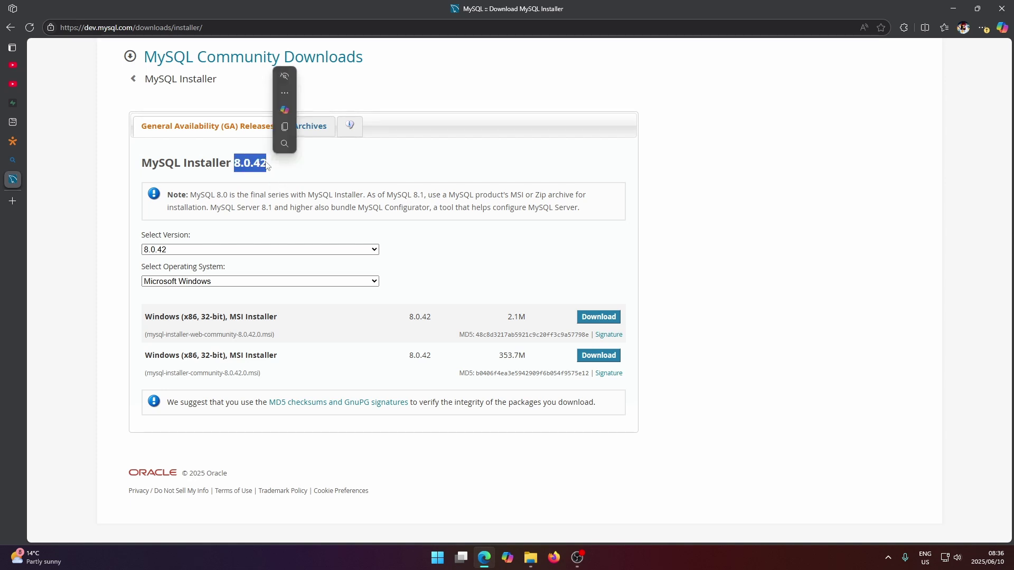
click(235, 177)
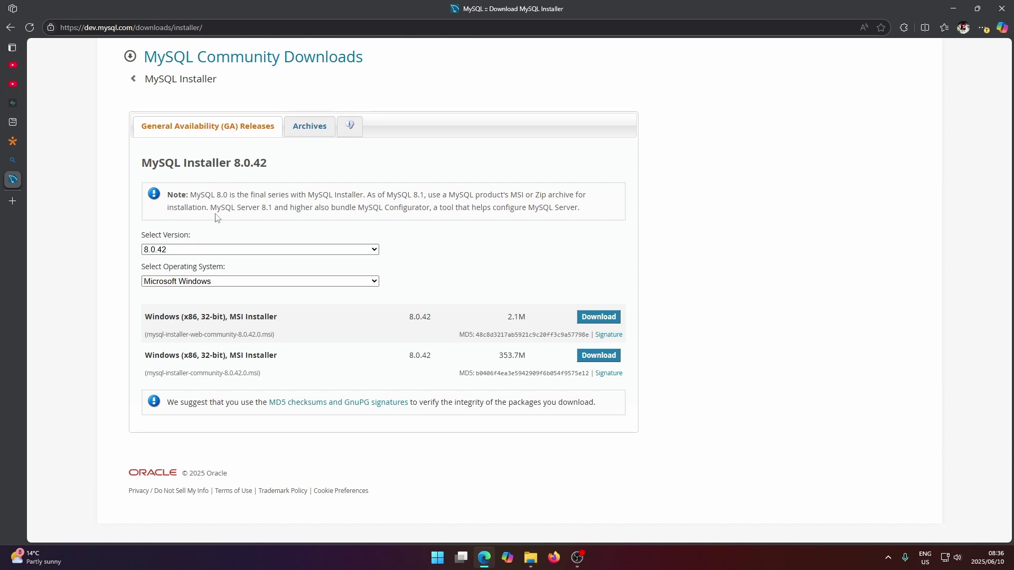
click(182, 251)
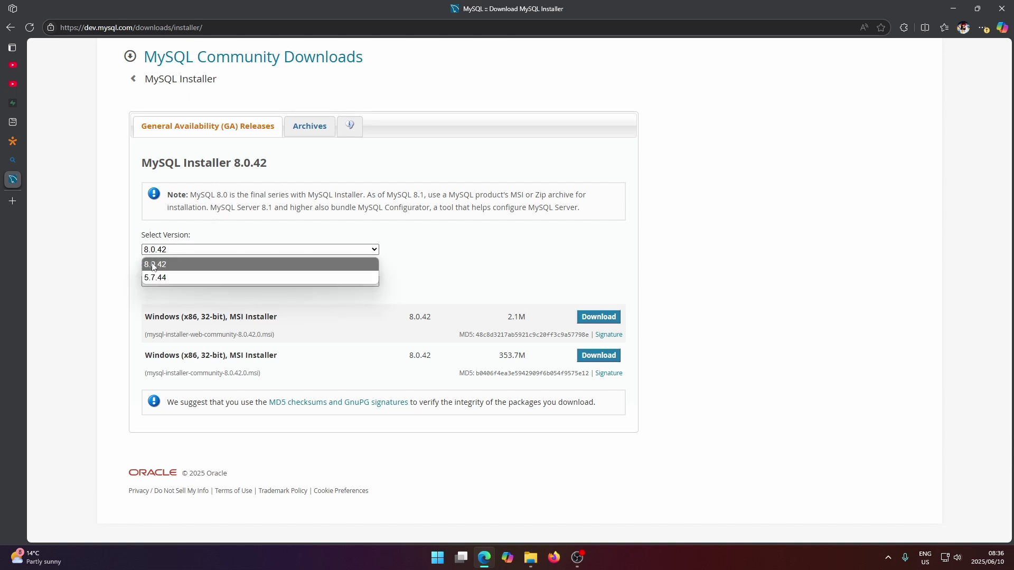
click(201, 231)
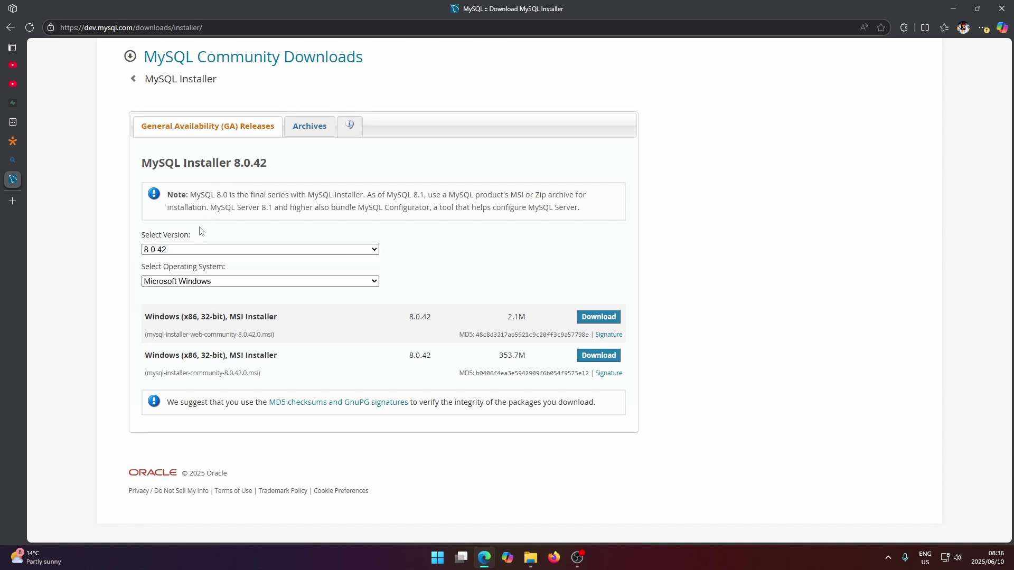
click(169, 284)
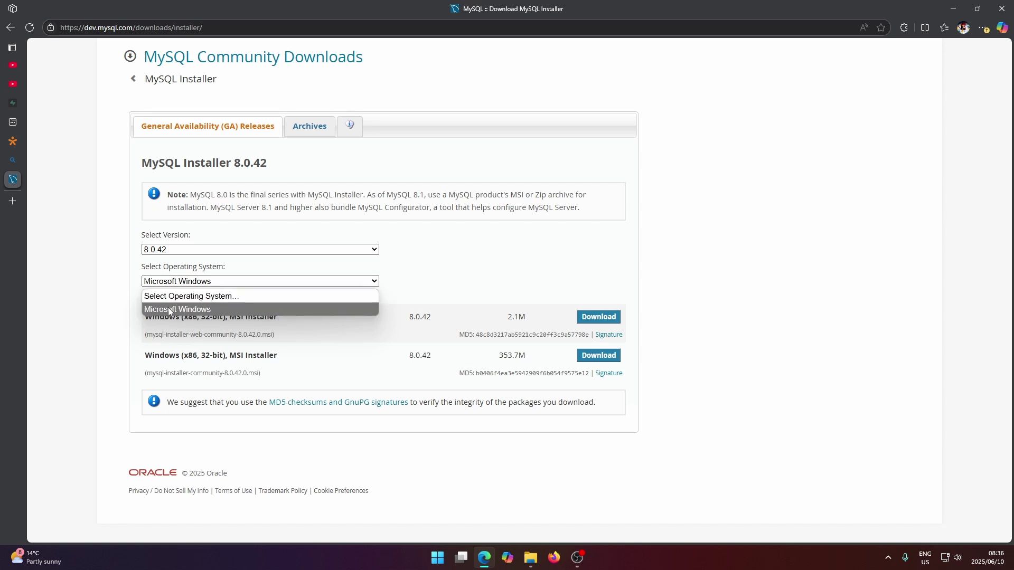
click(208, 269)
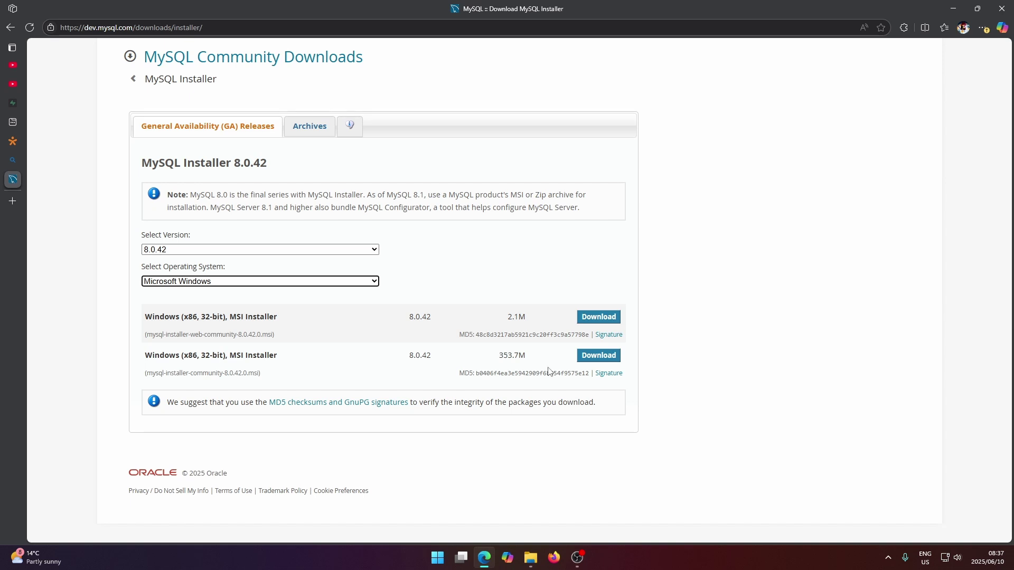
Compare the two 8.0.42 MSI packages and request the download of the 2.1M mysql-installer-web-community package
drag(500, 355, 528, 359)
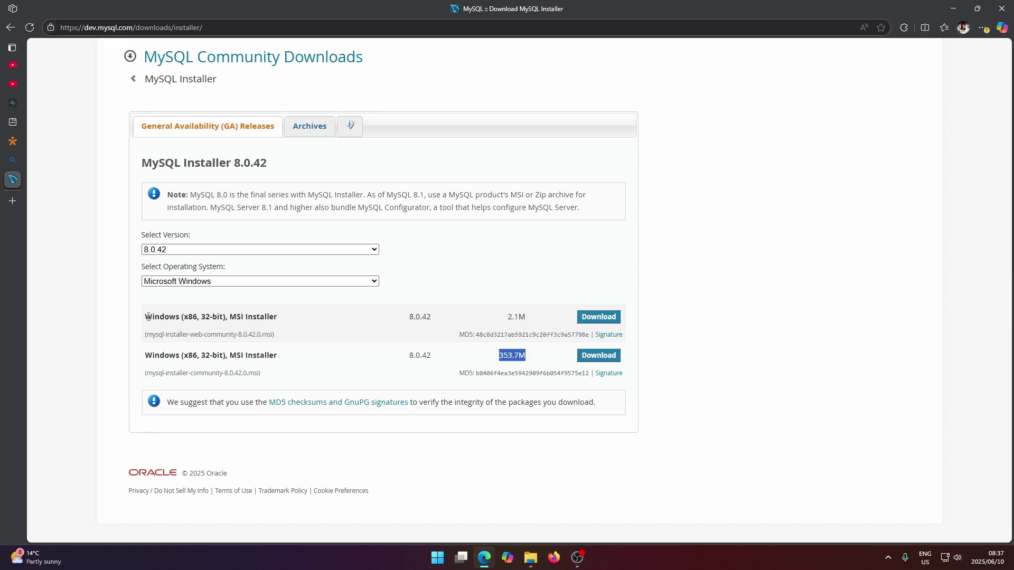
drag(159, 317, 424, 337)
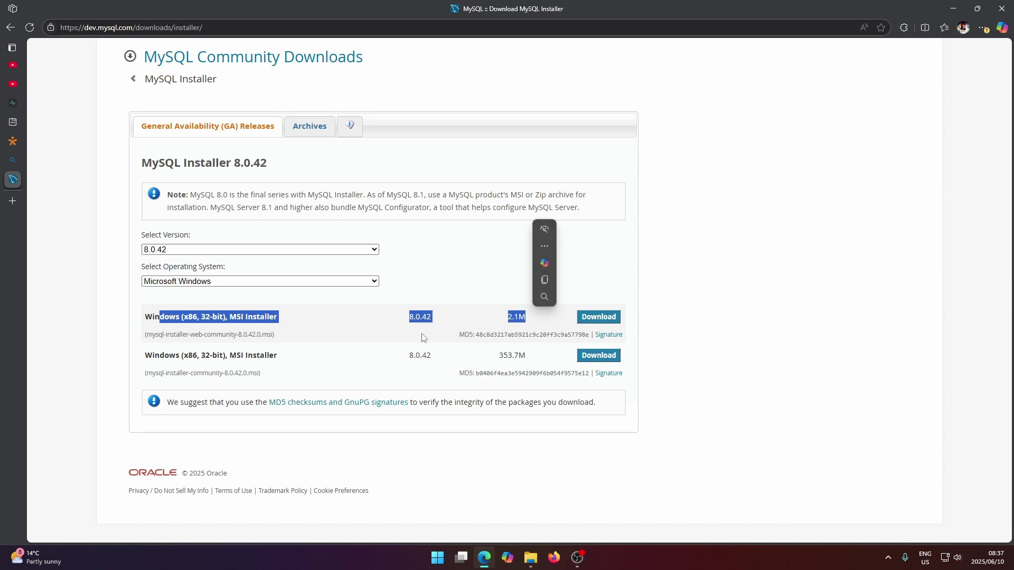
click(254, 334)
double_click(194, 336)
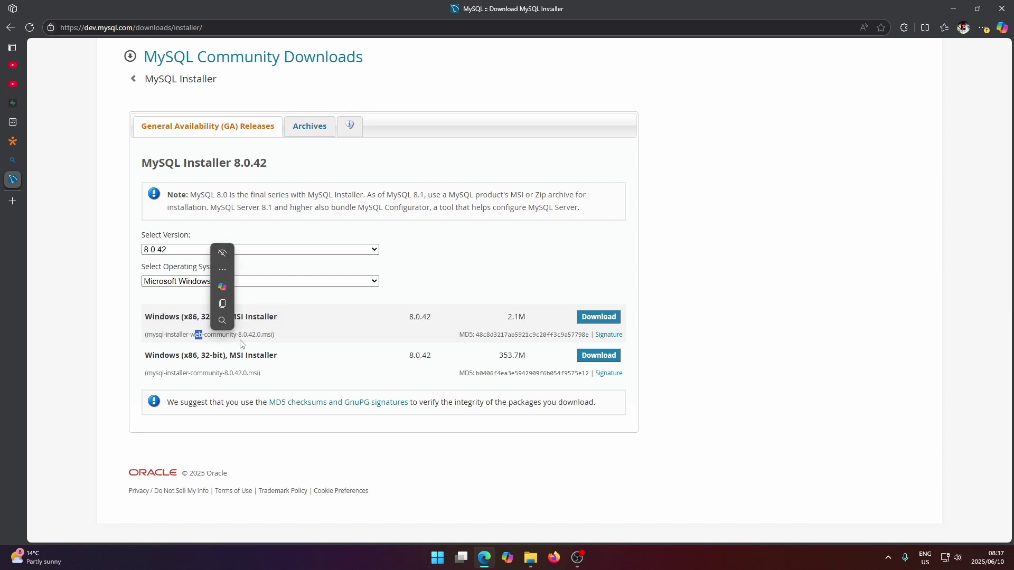
click(367, 334)
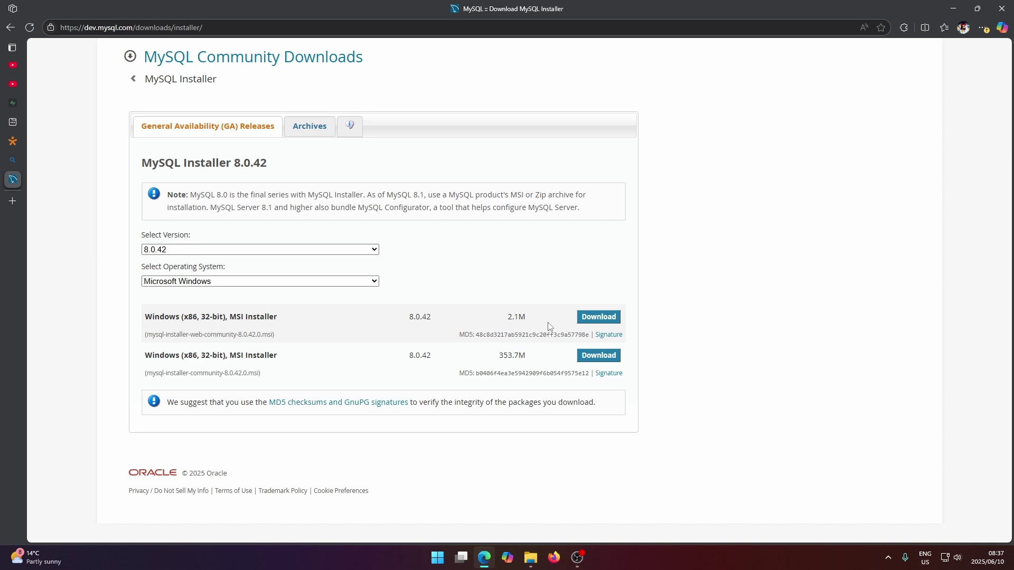
click(588, 322)
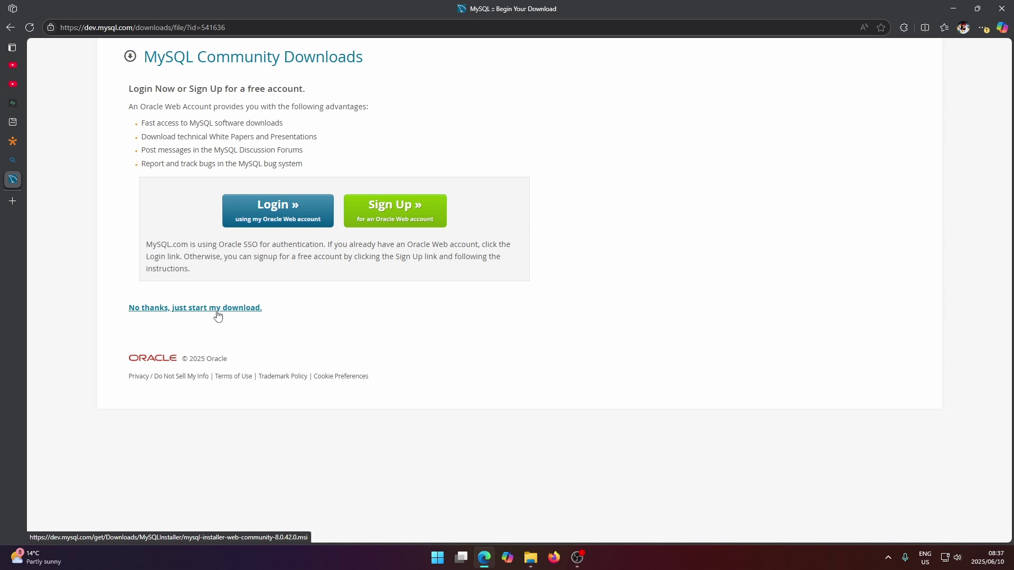
Run mysql-installer-web-community-8.0.42.0.msi from the Downloads folder and proceed to the selection of products to upgrade
click(530, 557)
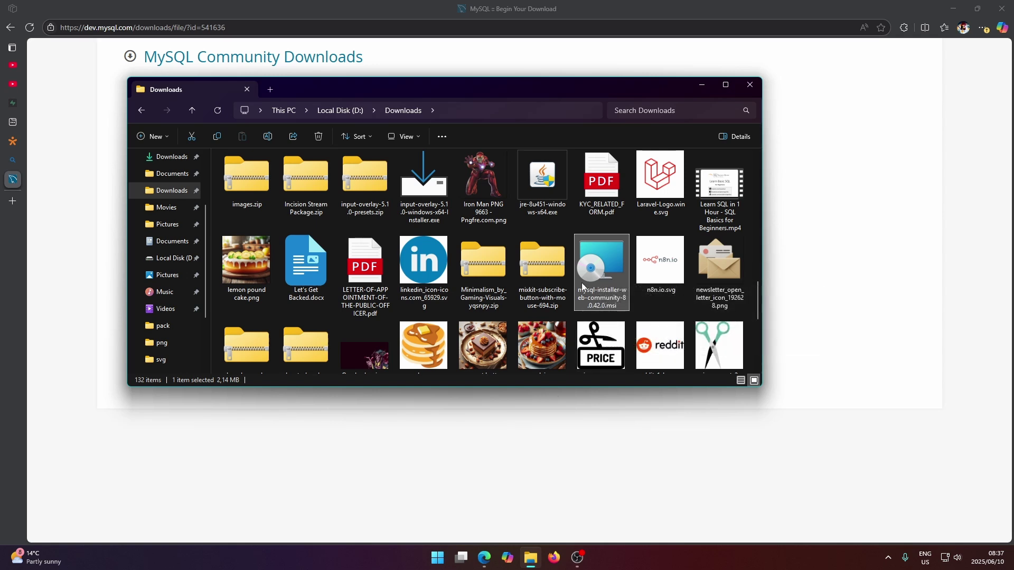
double_click(591, 263)
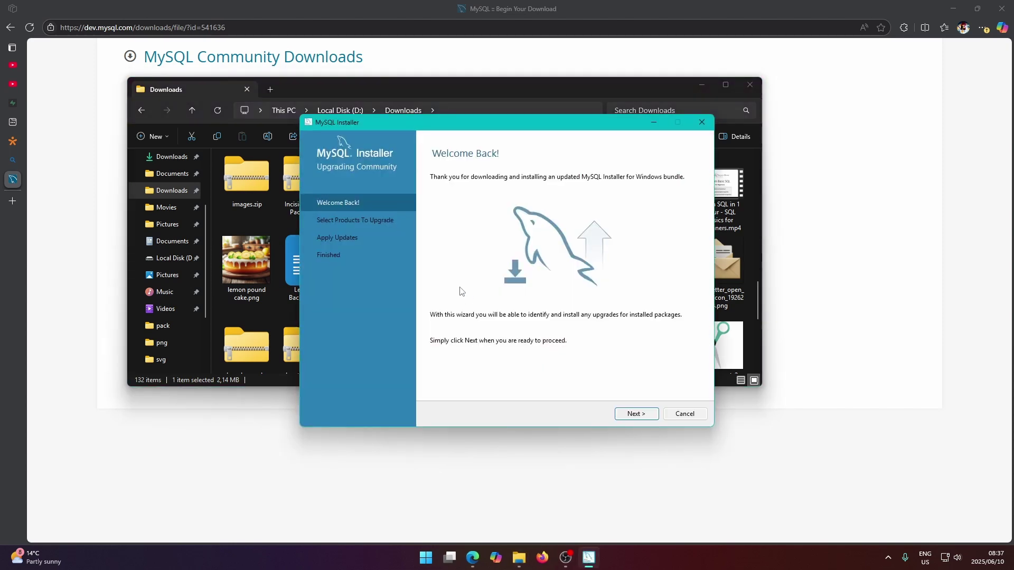
click(634, 415)
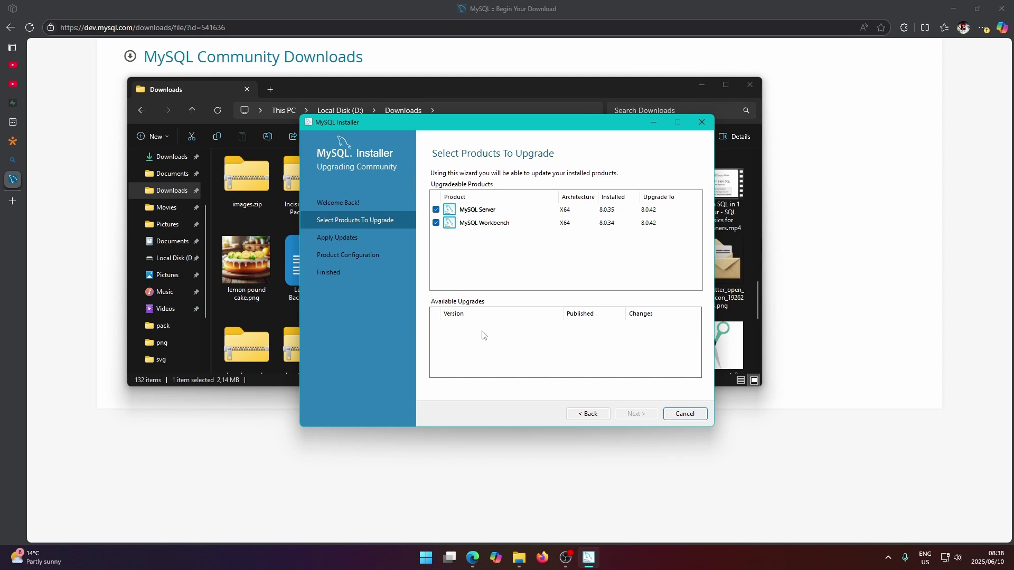
Look over the MySQL Community Downloads product list in the browser, then return to the MySQL Installer
click(340, 4)
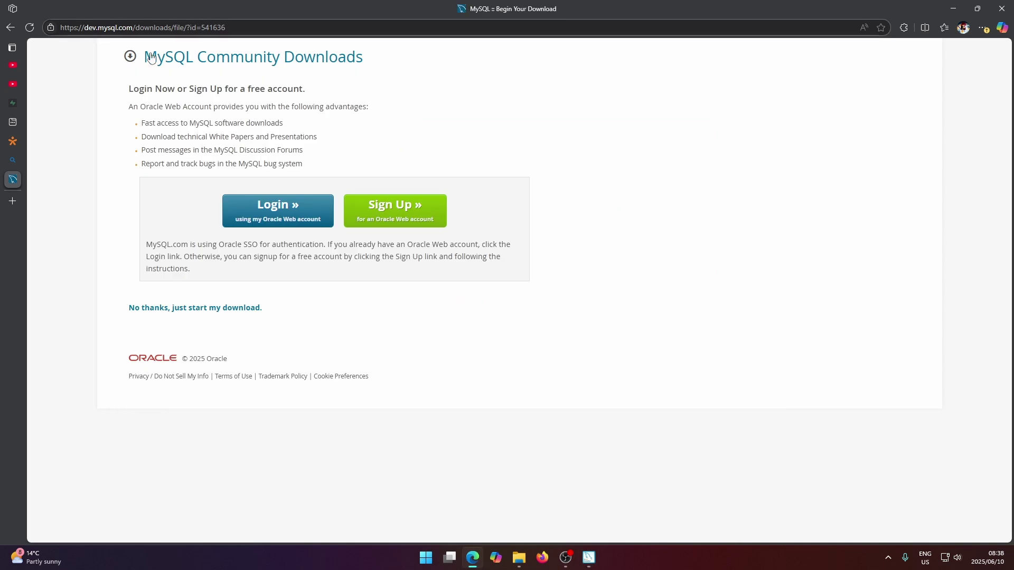
click(2, 29)
click(2, 29)
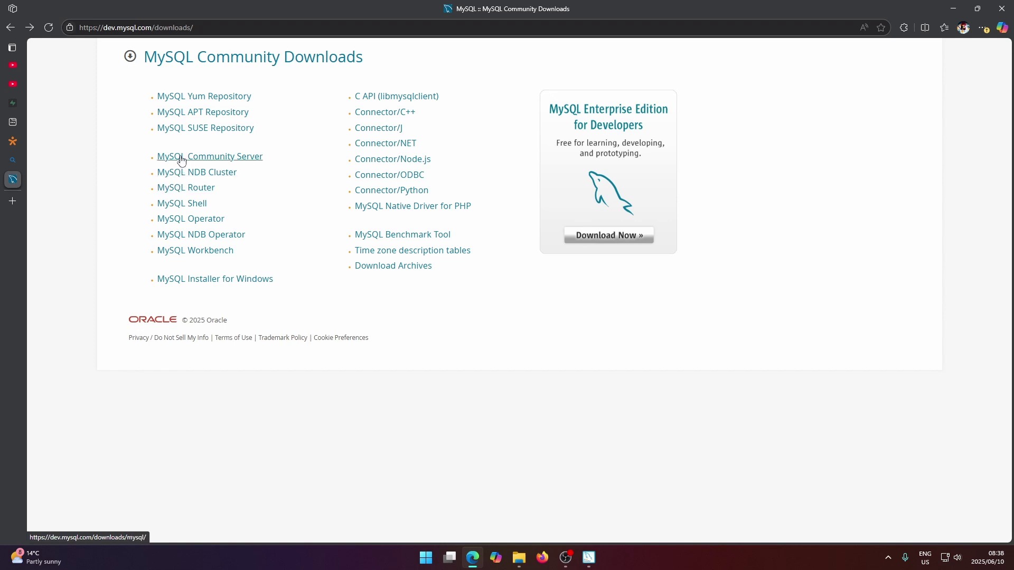
click(589, 557)
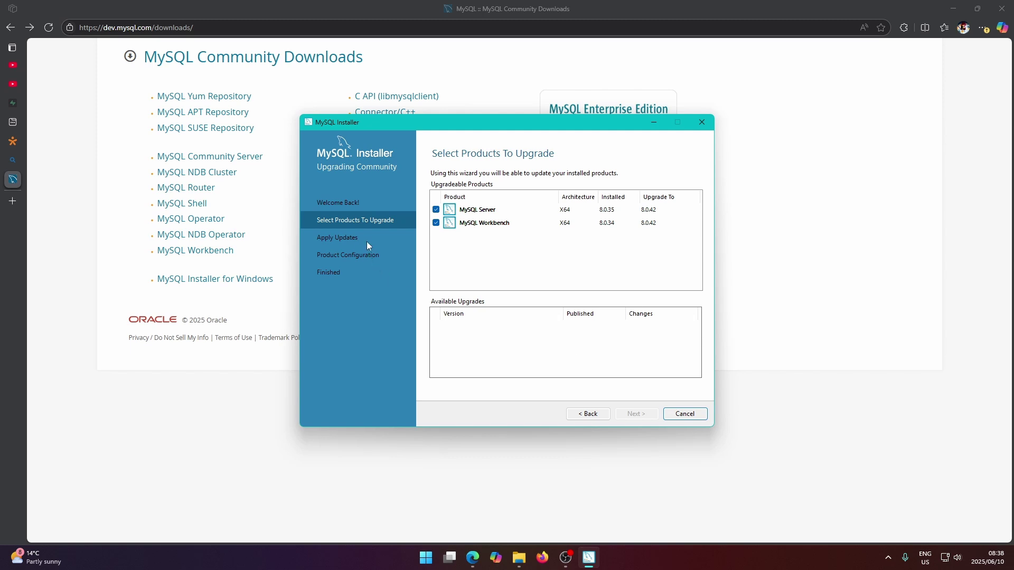
Cancel the product upgrade wizard and close the MySQL Installer
click(468, 273)
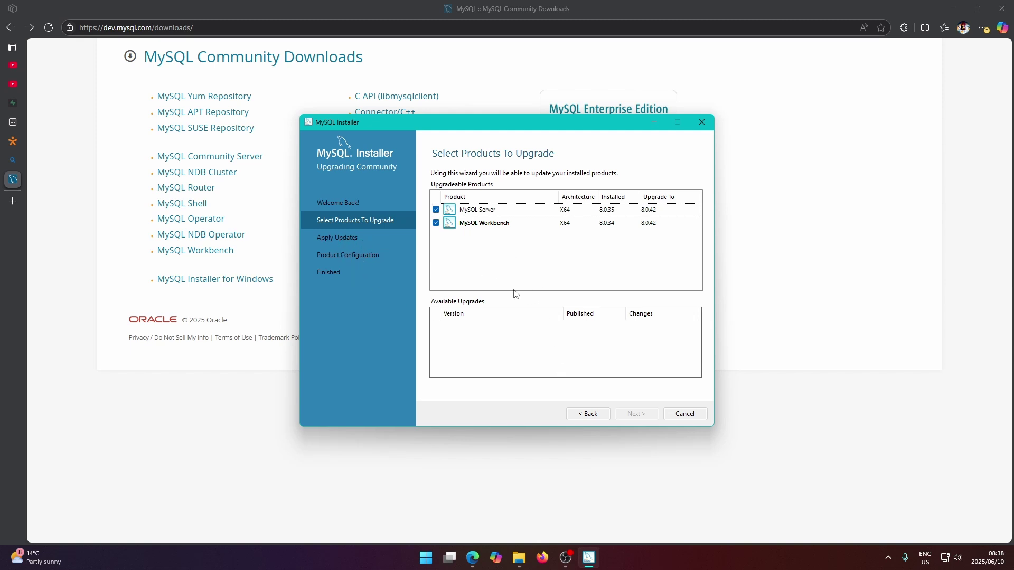
click(684, 413)
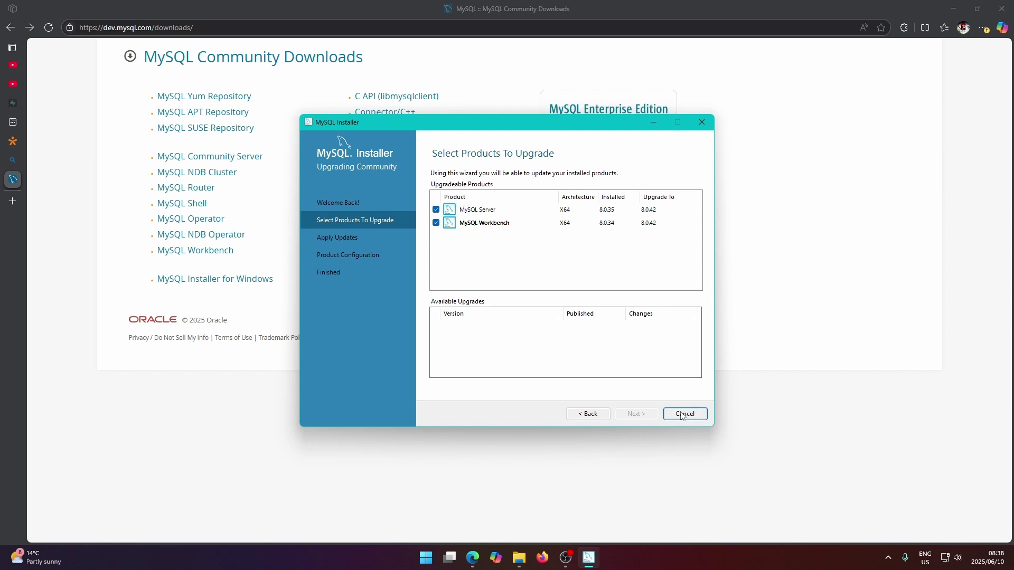
click(586, 327)
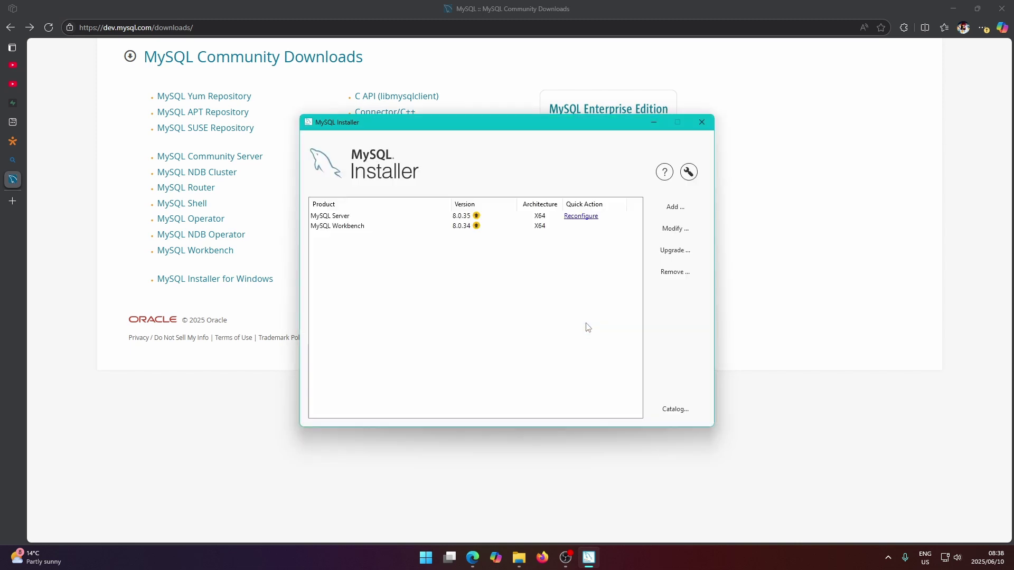
click(710, 123)
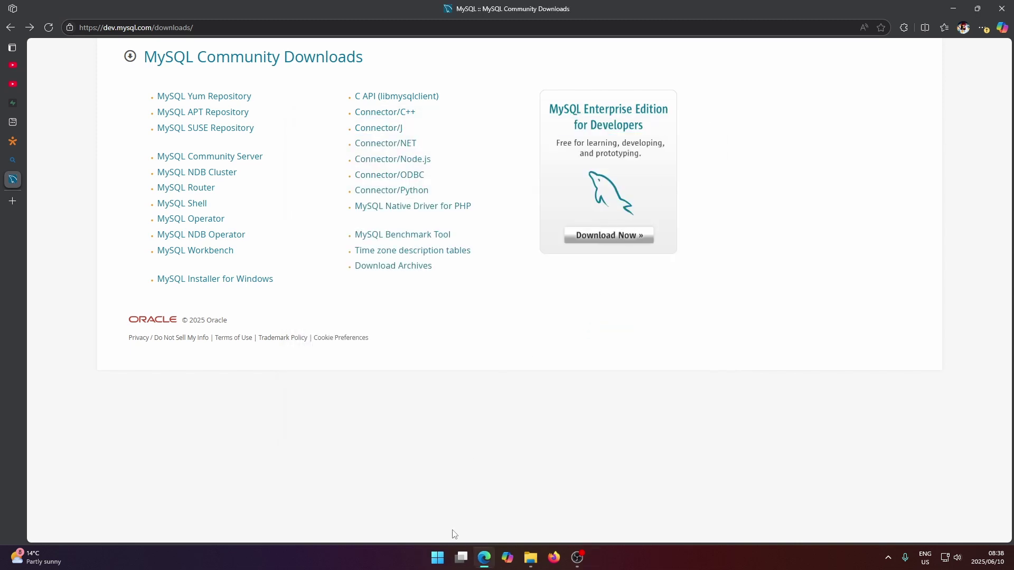
Search the installed apps for mysql and launch MySQL Workbench 8.0 CE
click(437, 557)
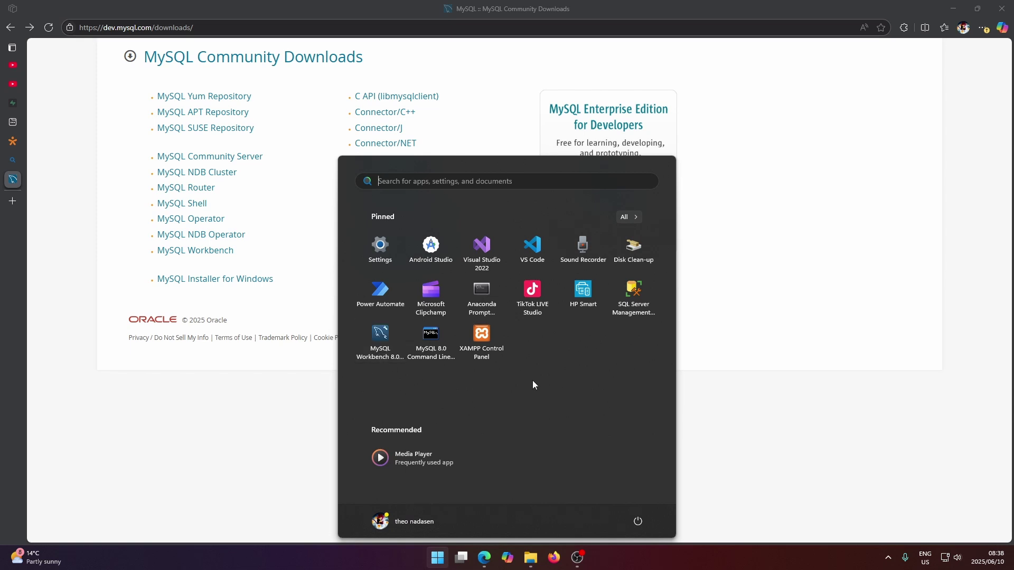
text(mysql)
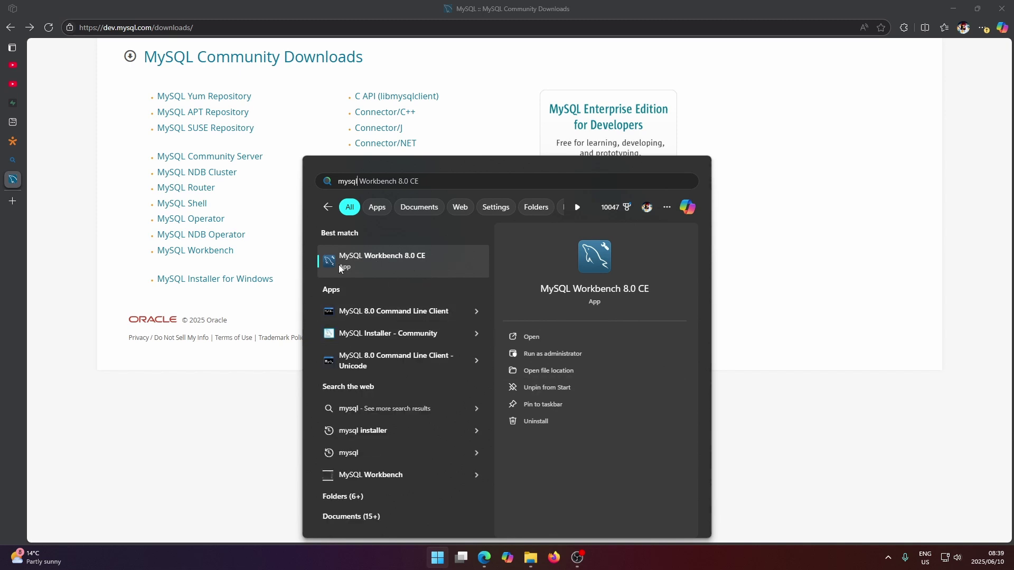
click(378, 262)
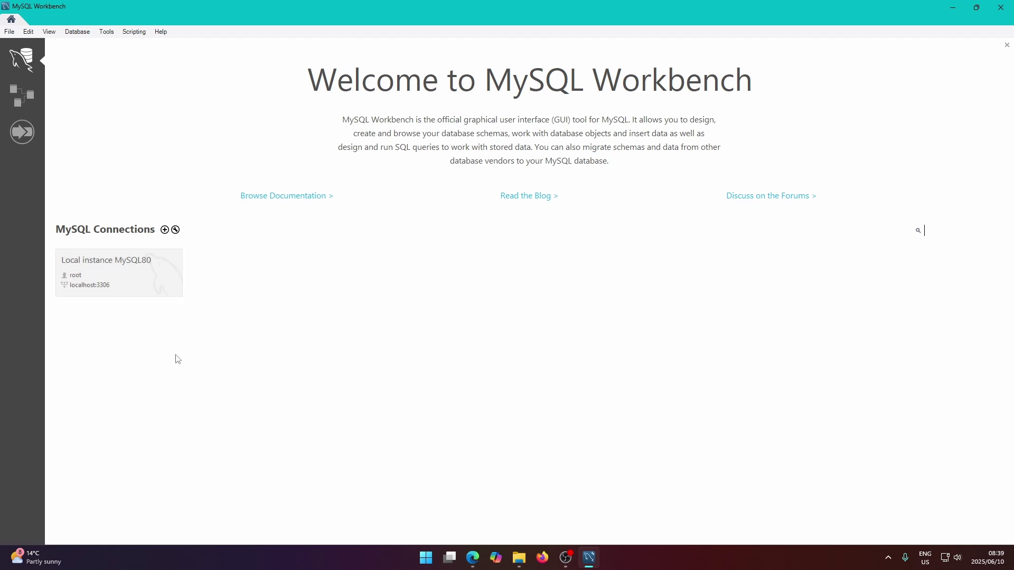
Connect to Local instance MySQL80 by entering the root user's password
click(142, 271)
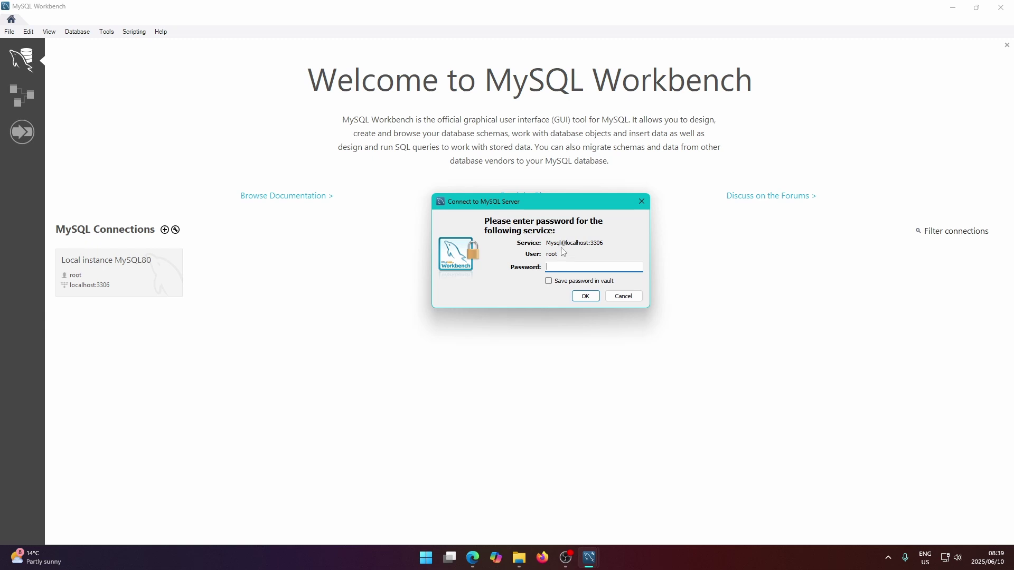
text(*)
key(Return)
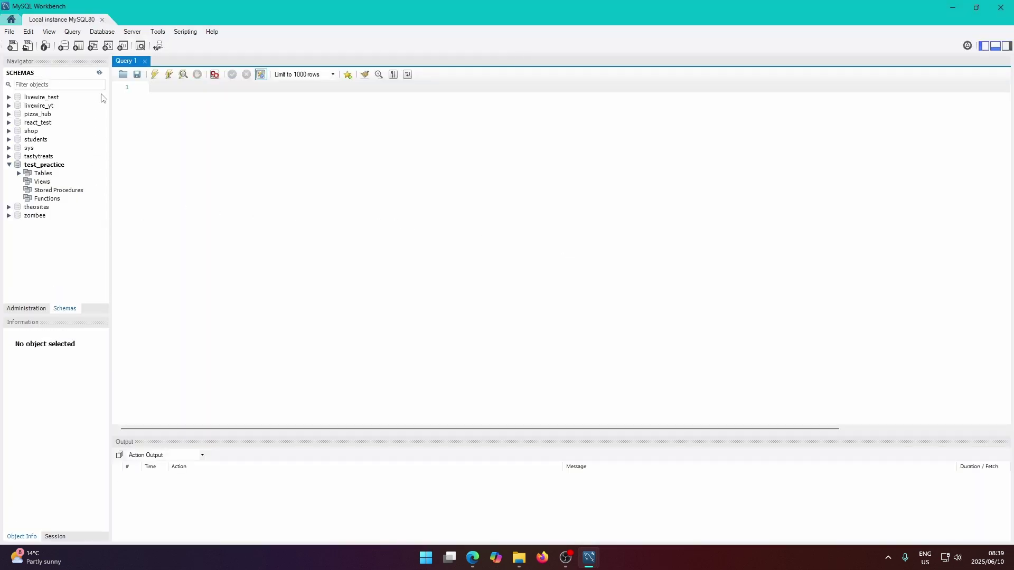
Expand the tables of the test_practice schema and view the column information of the users table
click(9, 165)
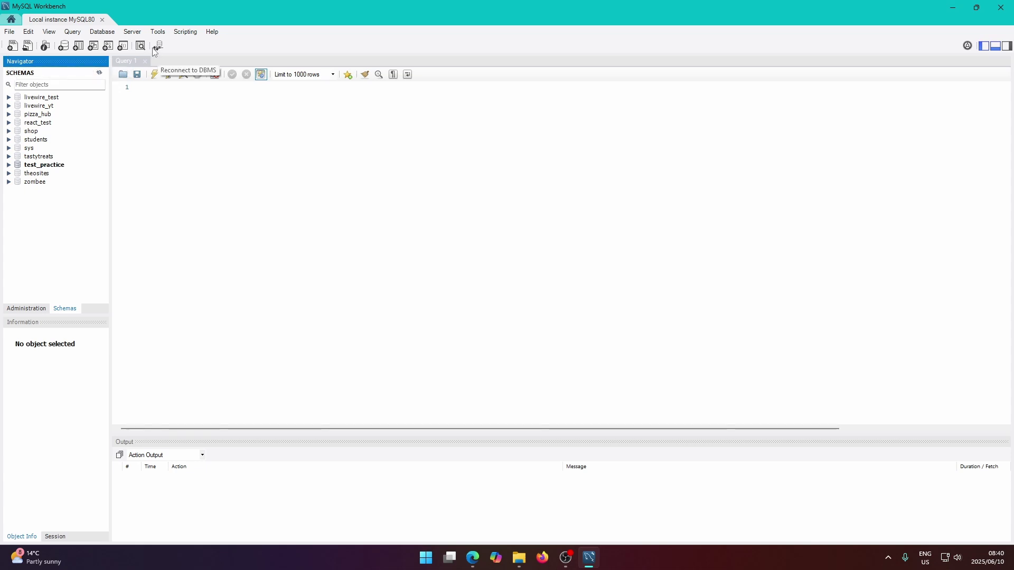
click(165, 104)
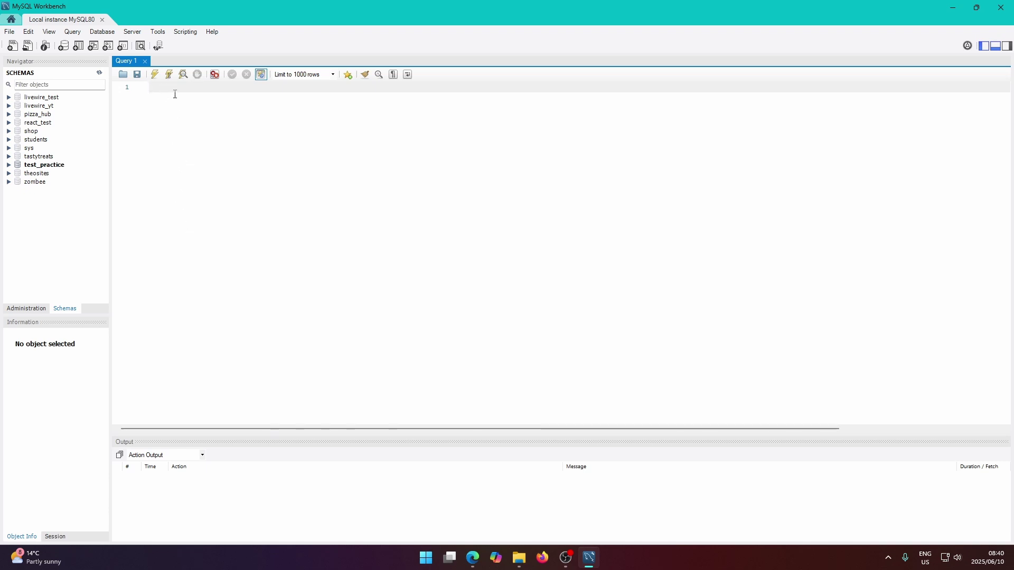
click(8, 166)
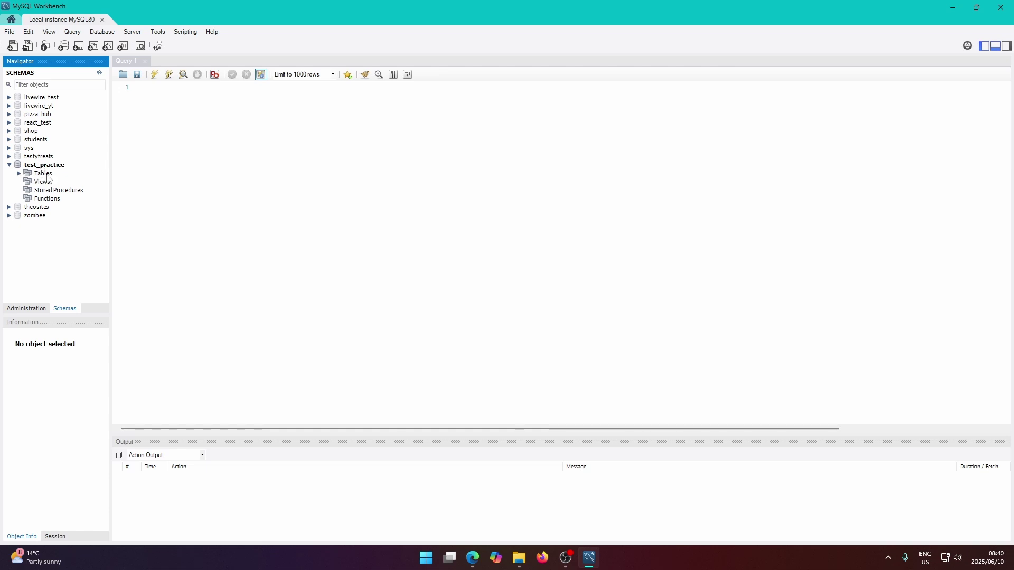
click(19, 173)
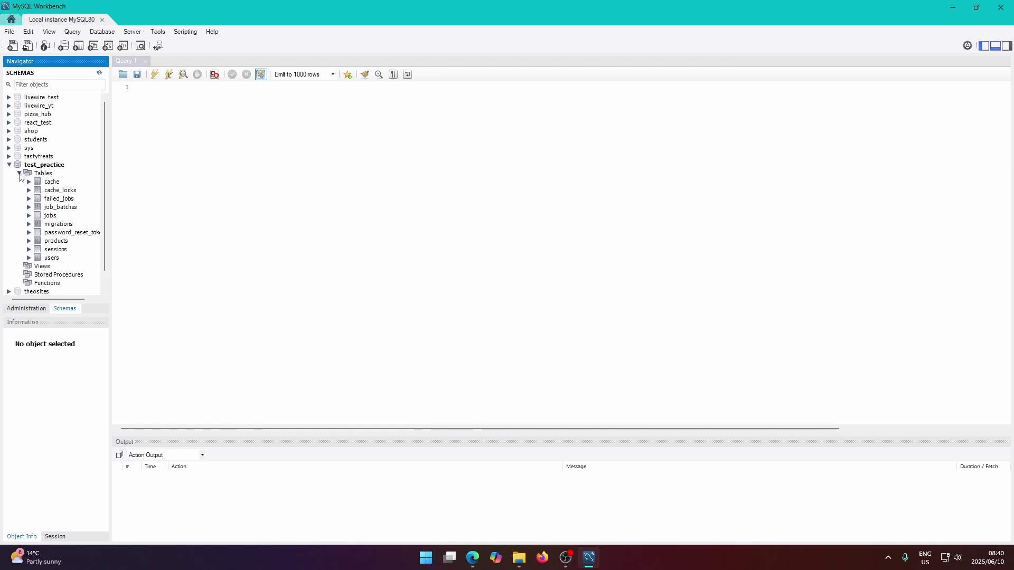
click(52, 259)
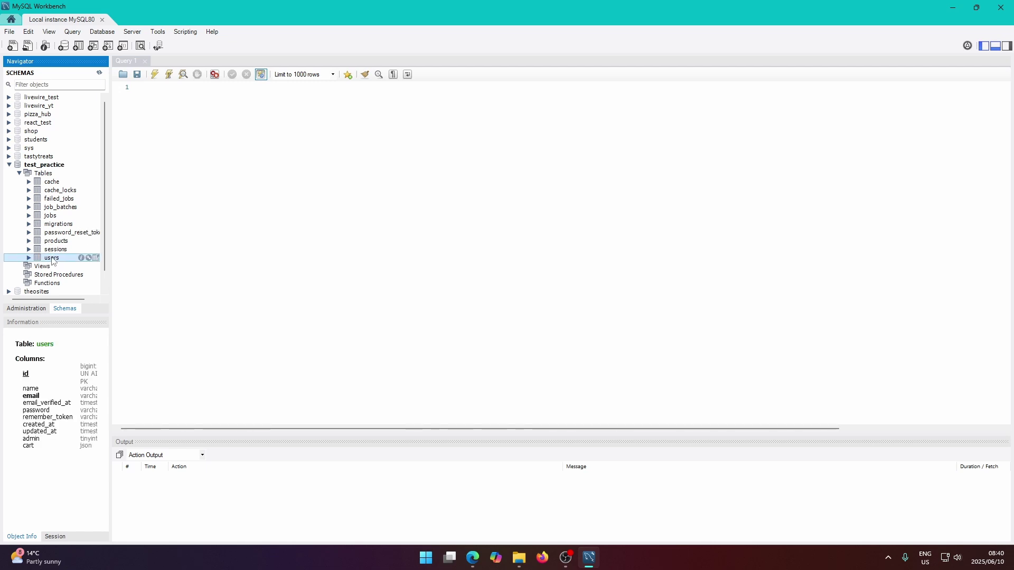
Write the query "select * from users;" in the query editor, replacing the inserted users table name
double_click(52, 257)
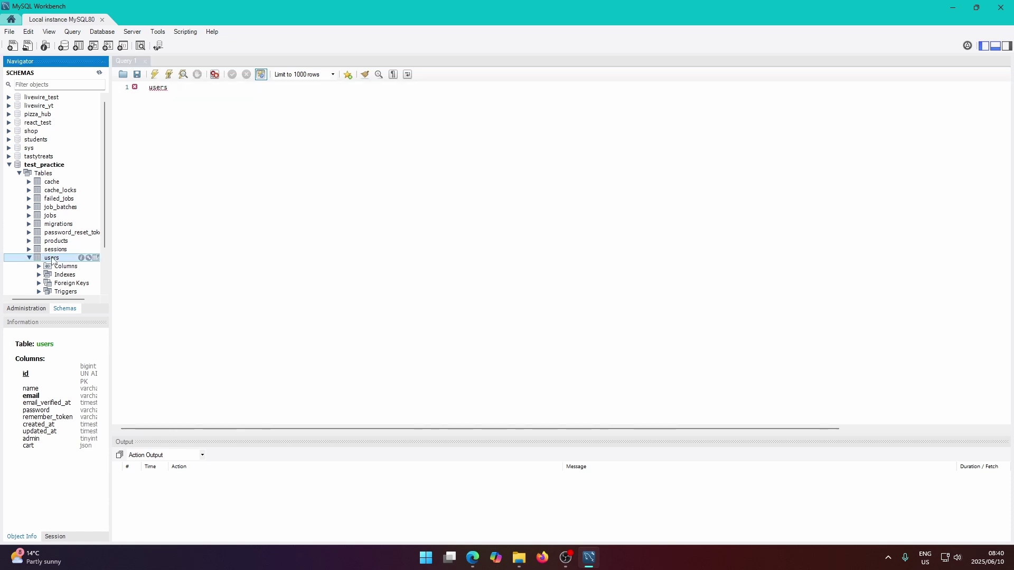
click(29, 258)
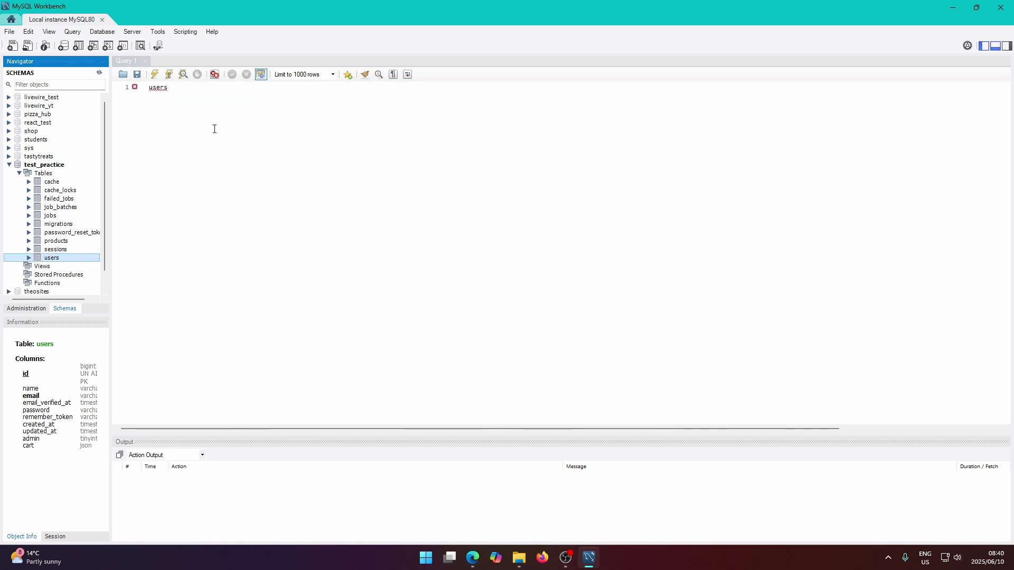
click(204, 94)
drag(175, 92, 150, 90)
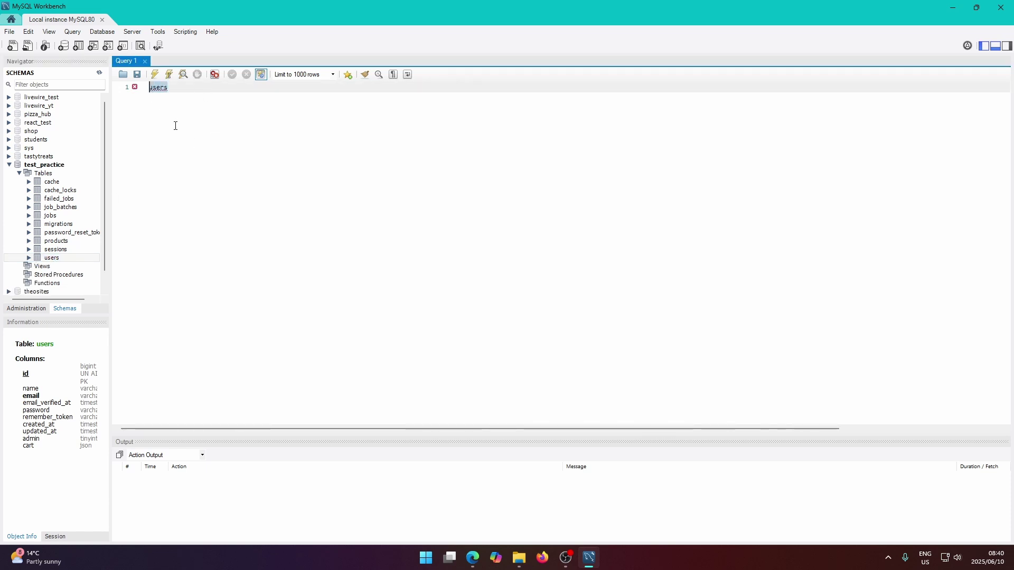
text(sele)
key(BackSpace)
key(BackSpace)
text(lect * from u)
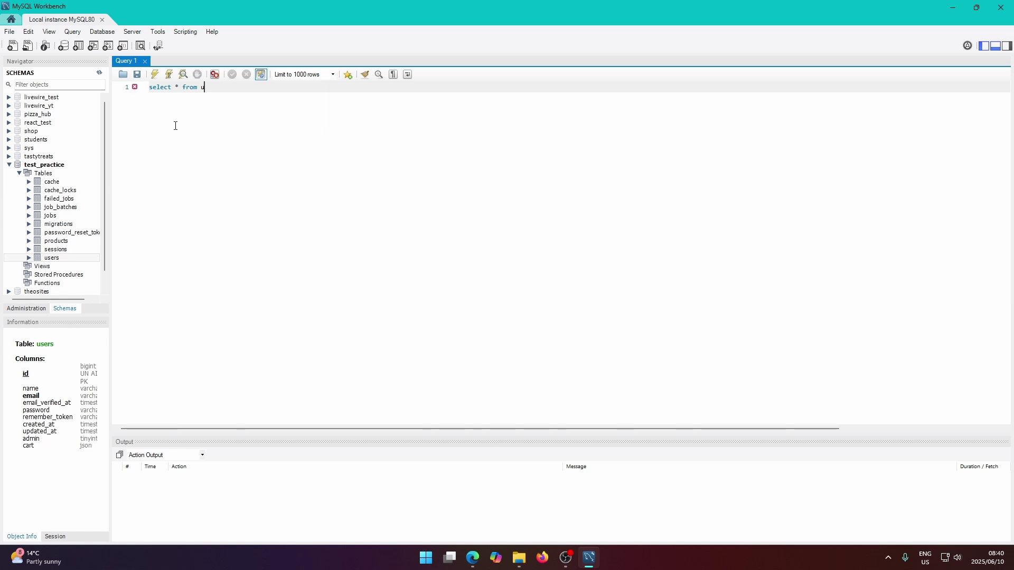
text(sers;)
drag(233, 89, 139, 89)
click(238, 89)
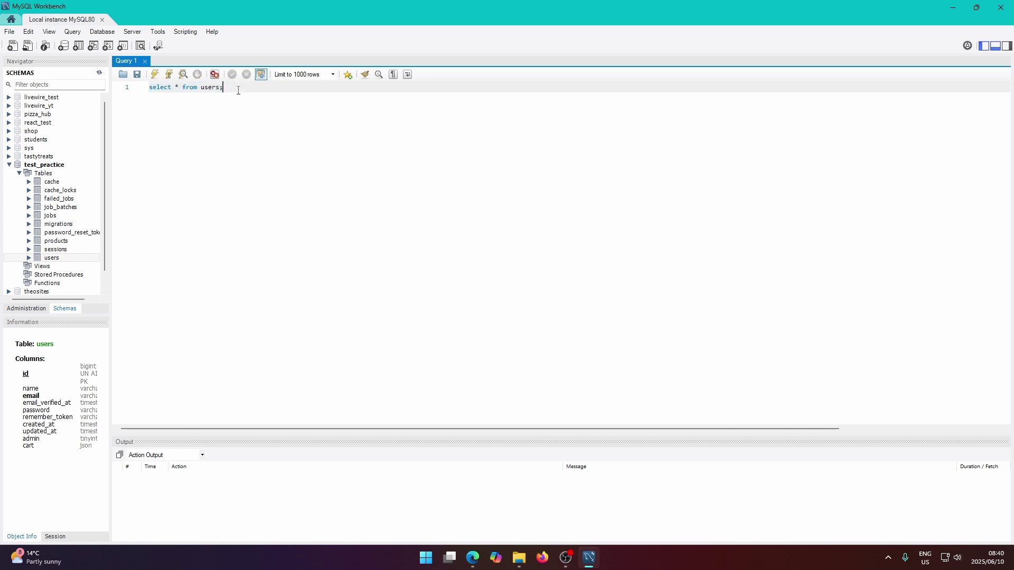
Make tastytreats the default schema and collapse its entry in the schema list
click(29, 166)
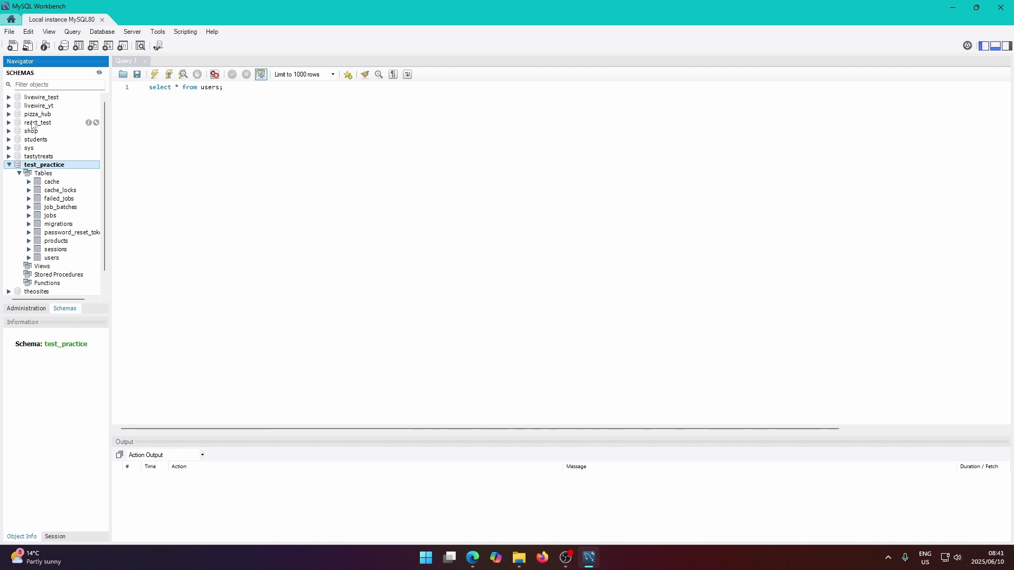
click(39, 158)
double_click(39, 158)
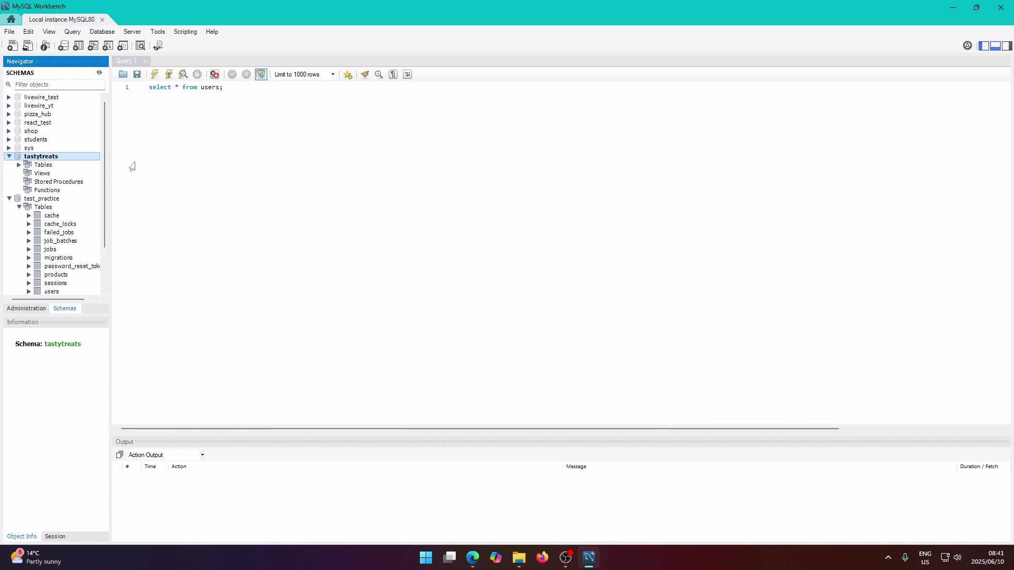
click(9, 156)
Make test_practice the default schema and execute the "select * from users;" query
click(50, 165)
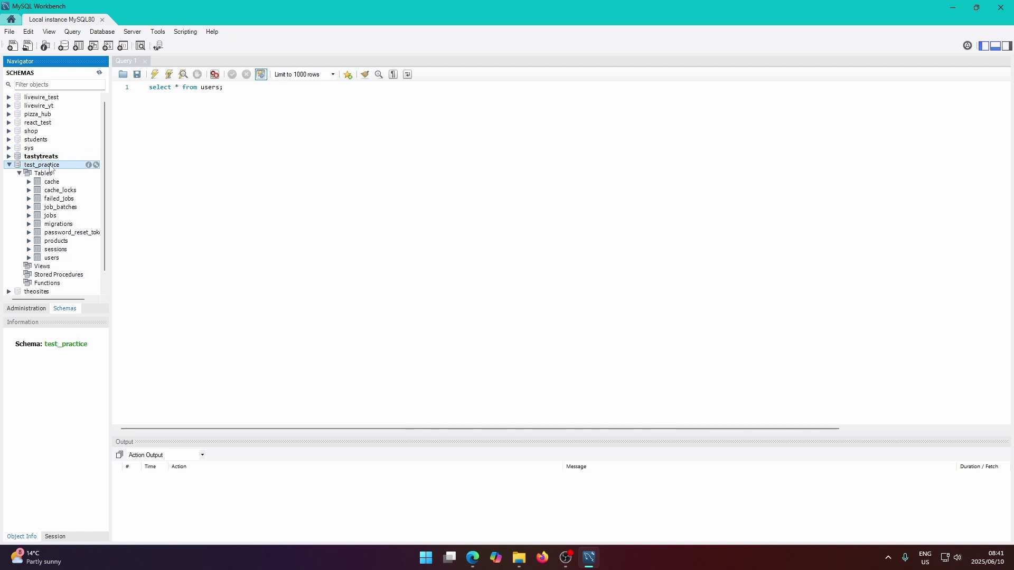
double_click(50, 165)
drag(226, 88, 151, 88)
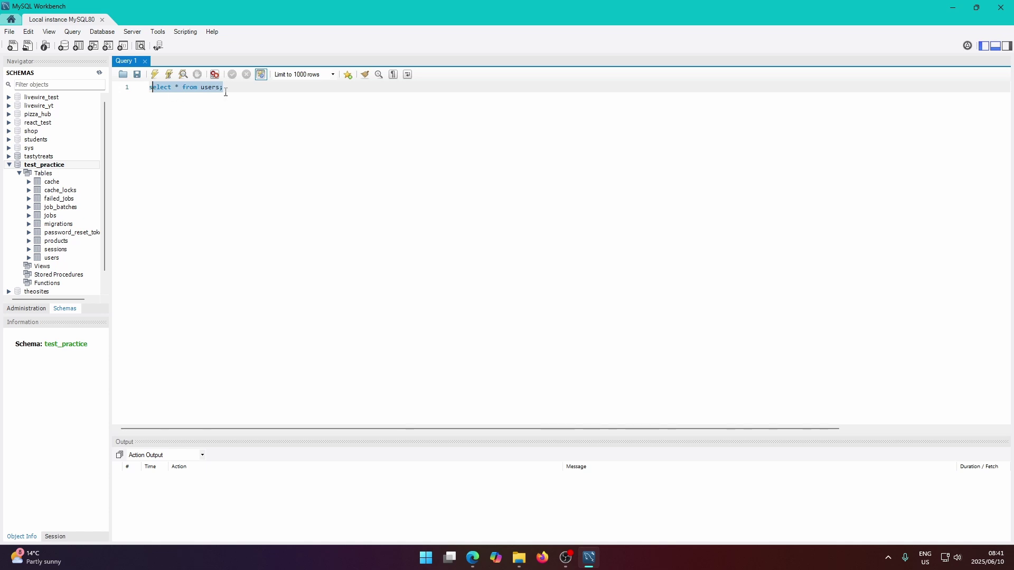
click(228, 89)
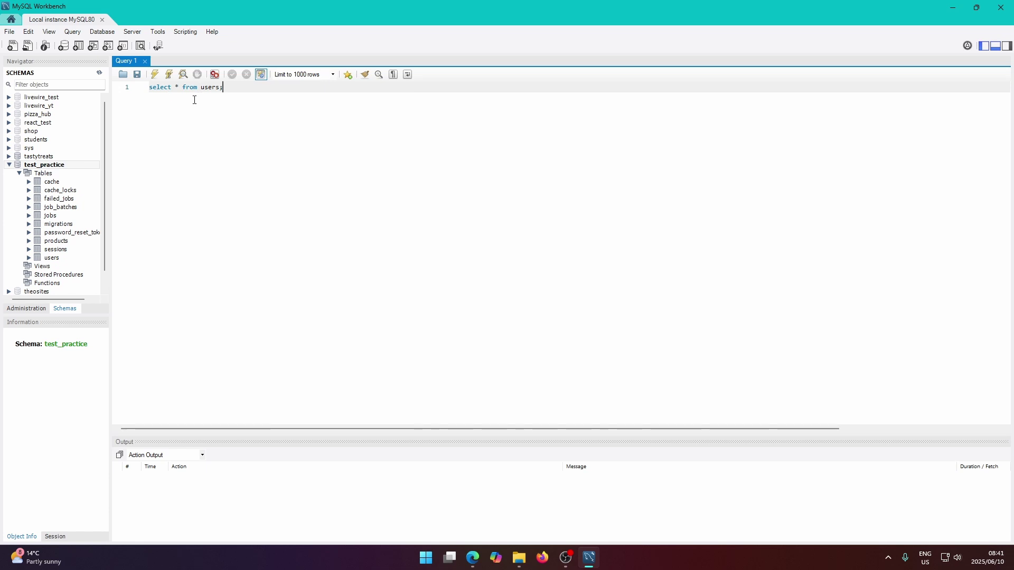
click(154, 78)
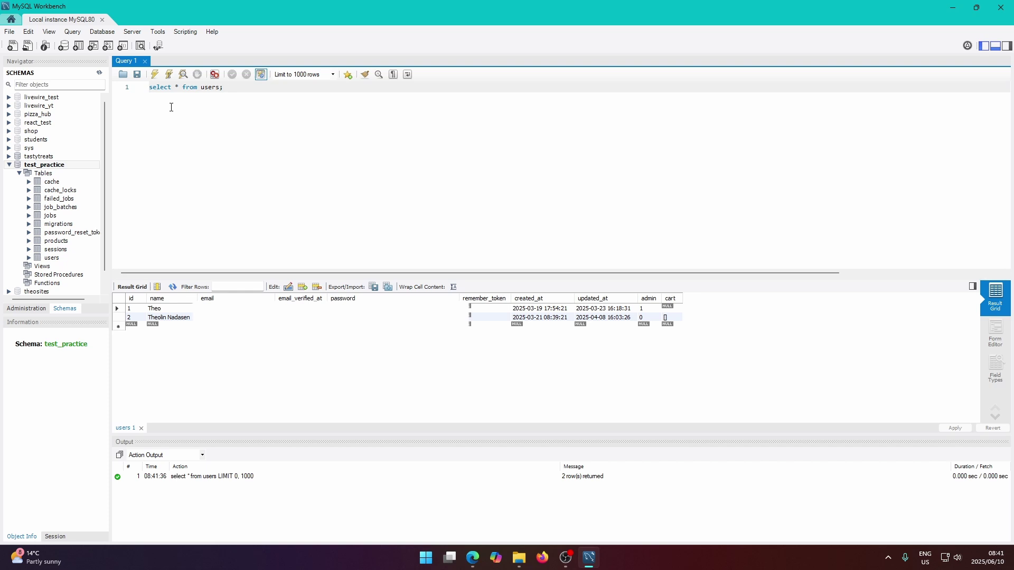
Close the Local instance MySQL80 connection and exit MySQL Workbench
click(11, 32)
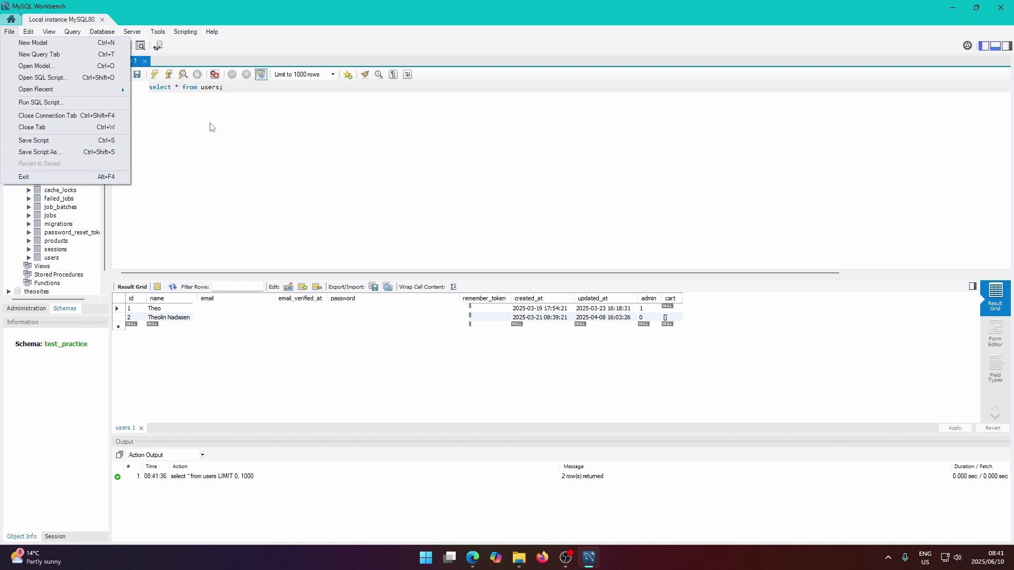
click(238, 92)
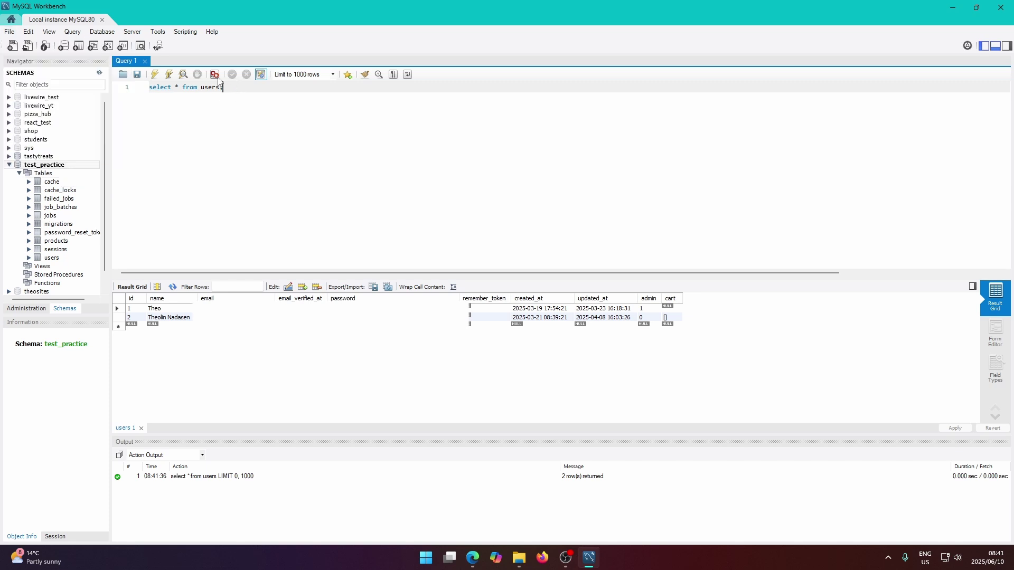
click(11, 32)
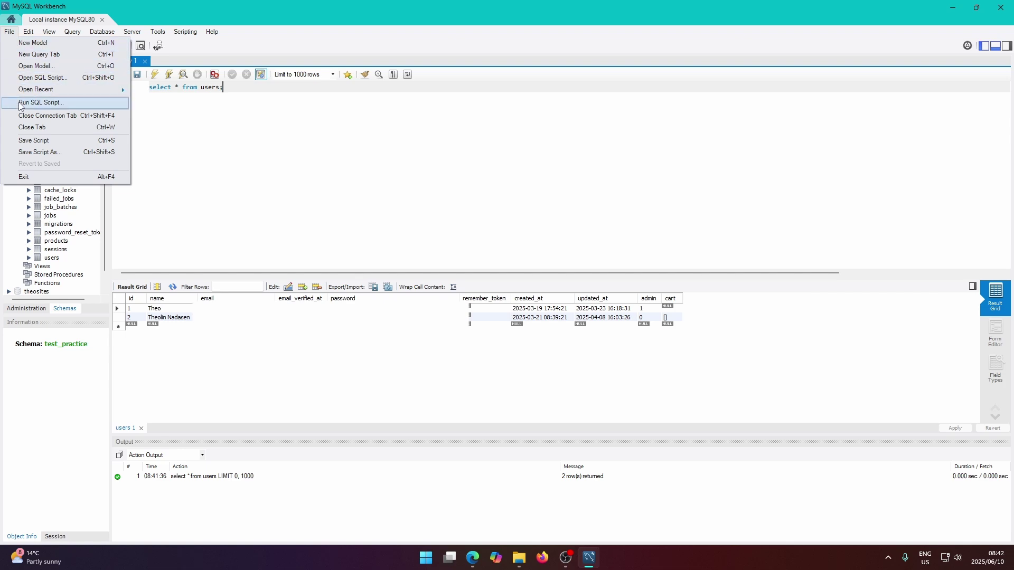
click(52, 116)
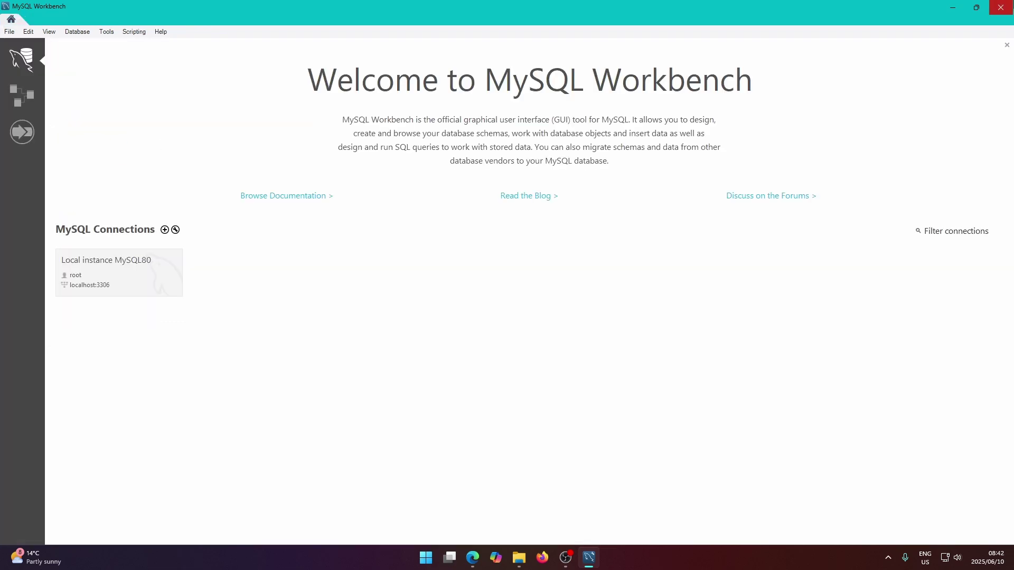
click(1001, 8)
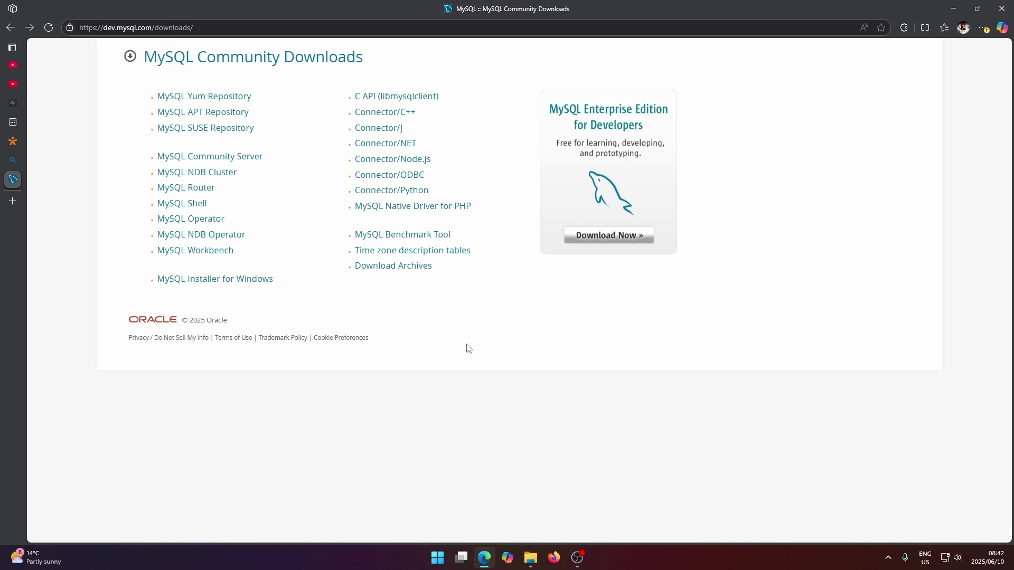